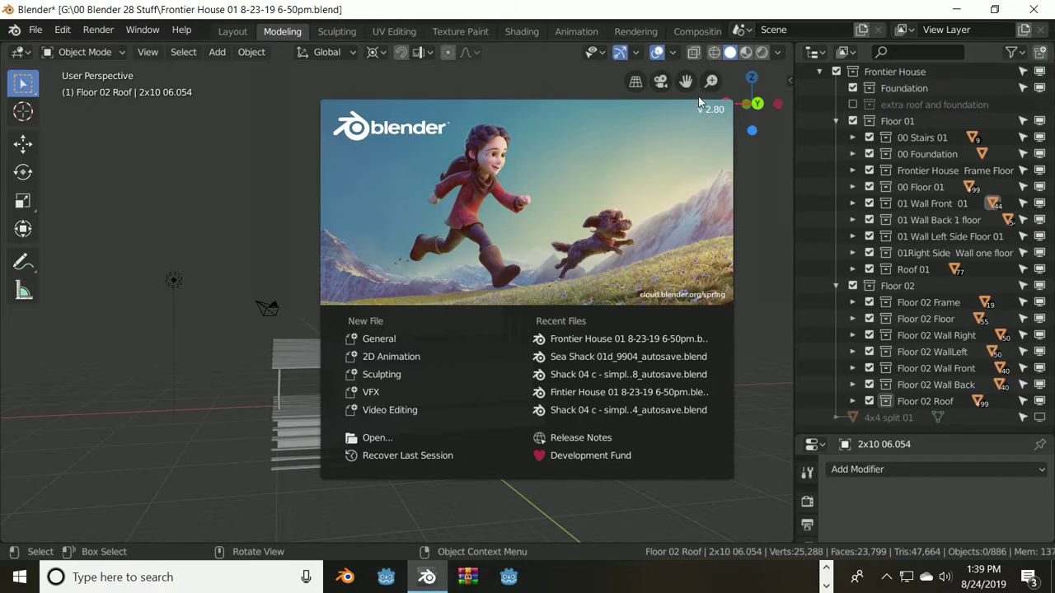
# Step: Close the splash screen and orbit and zoom in on the log cabin's second-floor walls and roof
pyautogui.click(189, 203)
pyautogui.moveTo(720, 429); pyautogui.dragTo(631, 440, button='middle')
pyautogui.scroll(4, 626, 445)
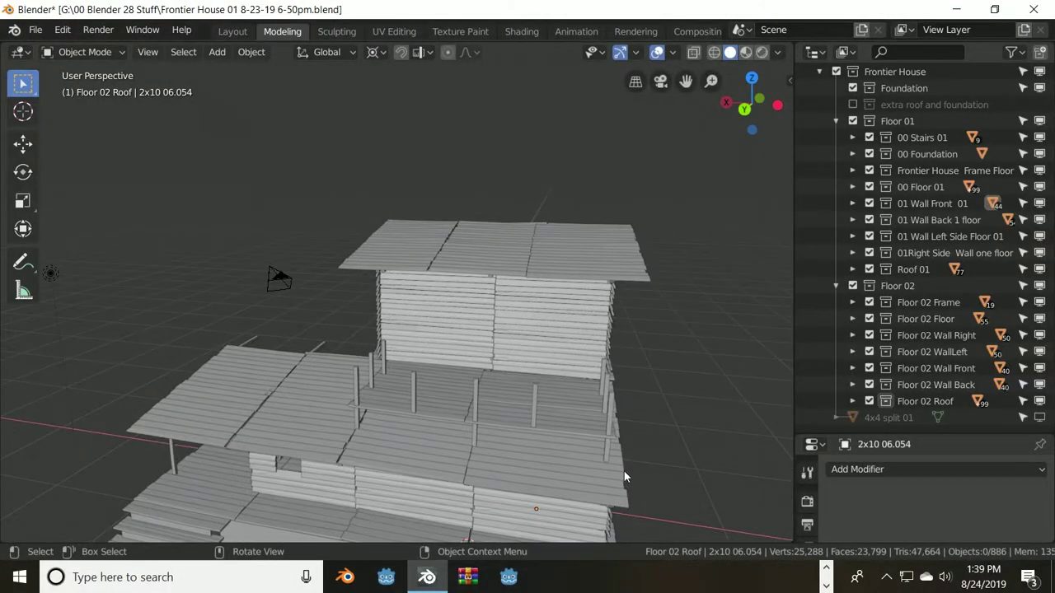
pyautogui.moveTo(433, 458); pyautogui.dragTo(420, 436, button='middle')
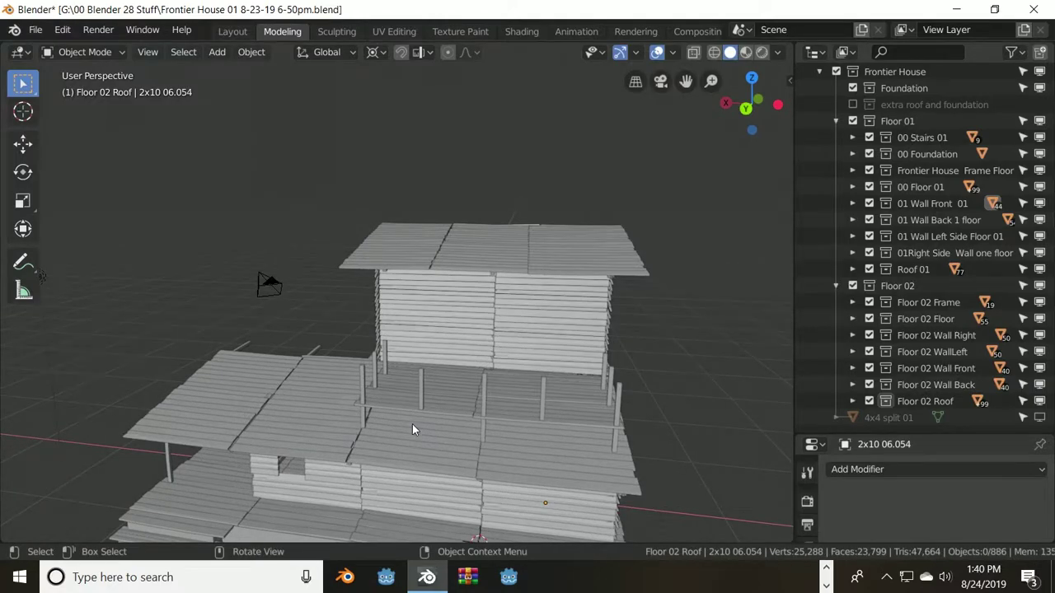
pyautogui.scroll(2, 536, 448)
pyautogui.moveTo(536, 448)
pyautogui.mouseDown(button='middle')
pyautogui.moveTo(445, 441)
pyautogui.moveTo(494, 455)
pyautogui.moveTo(591, 447)
pyautogui.moveTo(541, 435)
pyautogui.mouseUp(button='middle')
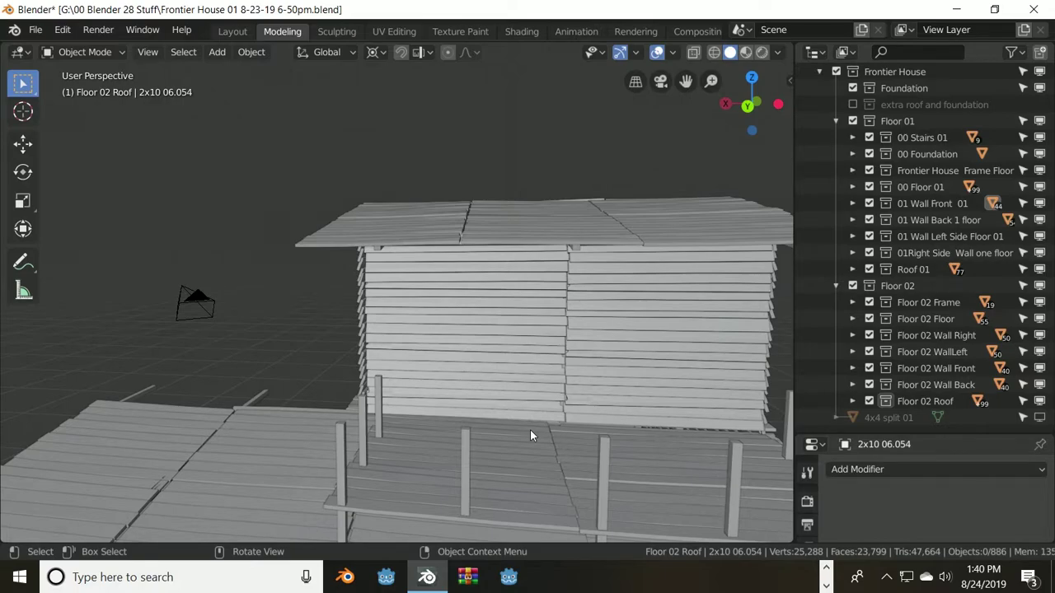
pyautogui.moveTo(558, 433); pyautogui.dragTo(547, 462, button='middle')
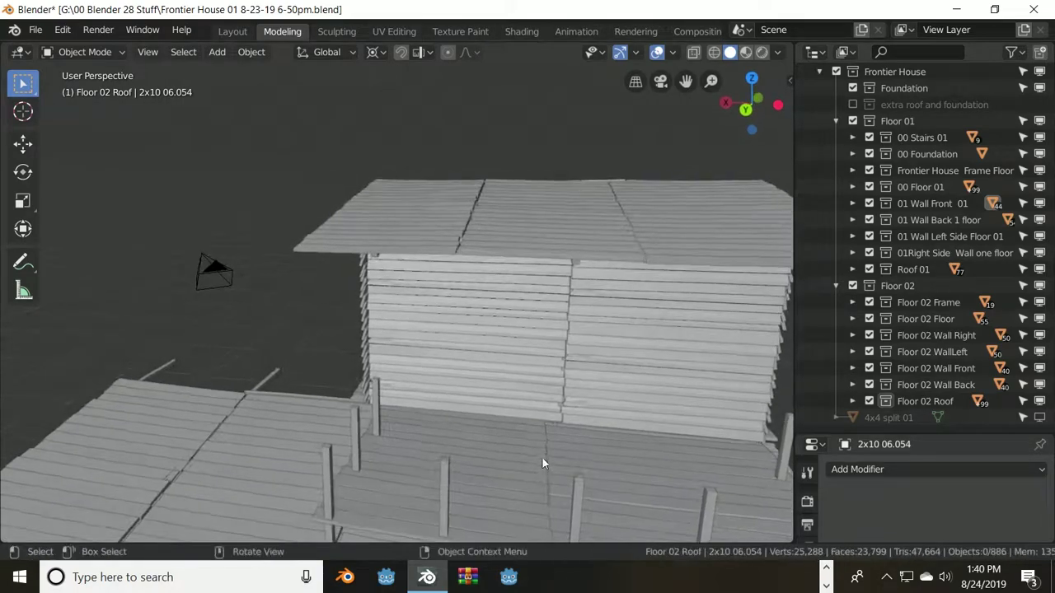
# Step: Select single wall planks on both walls in turn, including 2x10 06.106, 06.108, 06.110 and 06.111
pyautogui.click(494, 299)
pyautogui.click(492, 313)
pyautogui.click(624, 315)
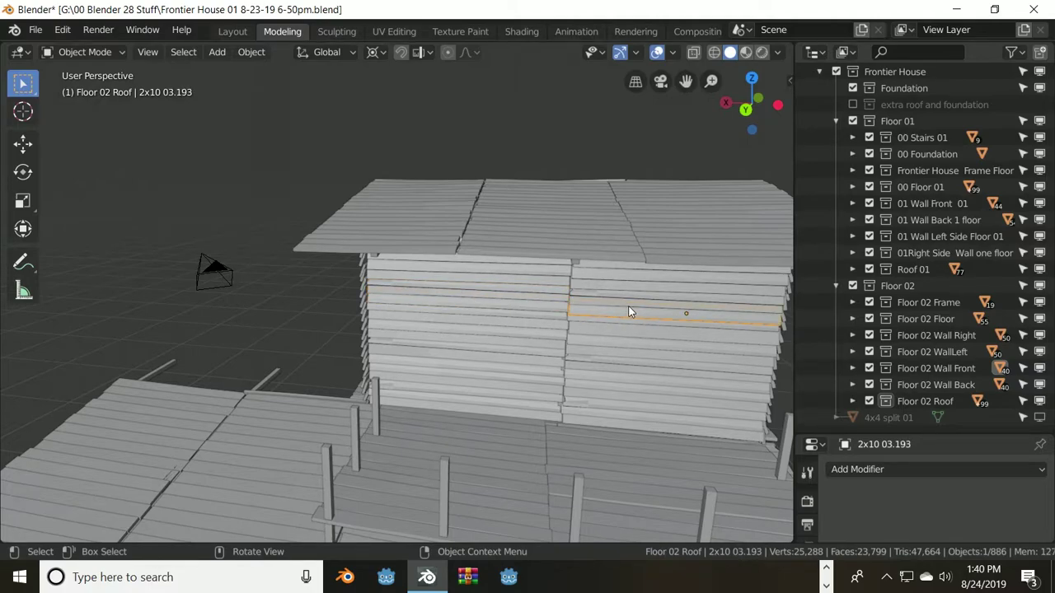
pyautogui.click(638, 287)
pyautogui.click(660, 360)
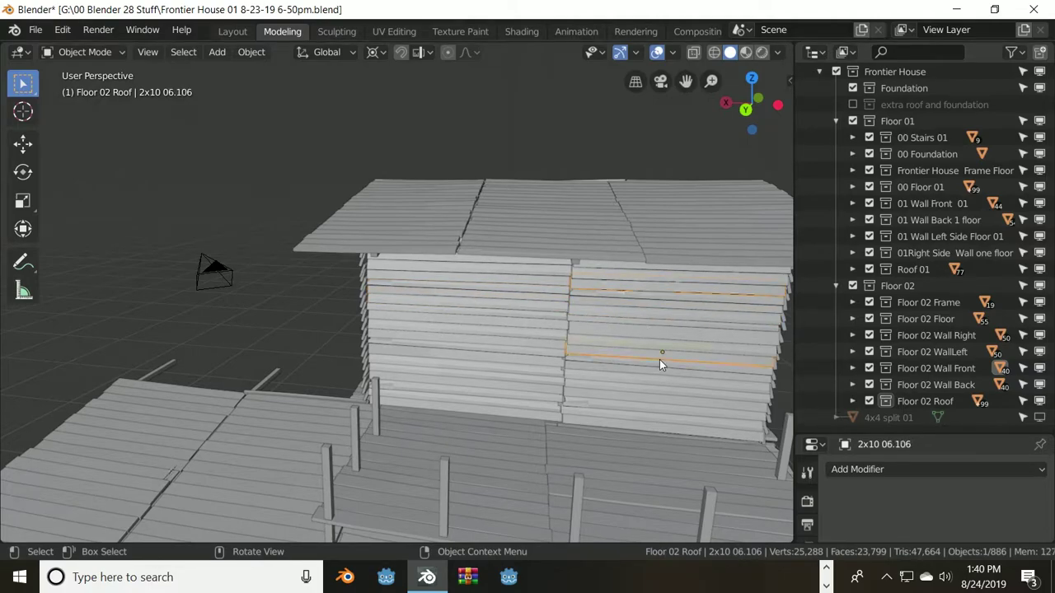
pyautogui.click(485, 370)
pyautogui.click(477, 340)
pyautogui.click(664, 286)
pyautogui.click(435, 282)
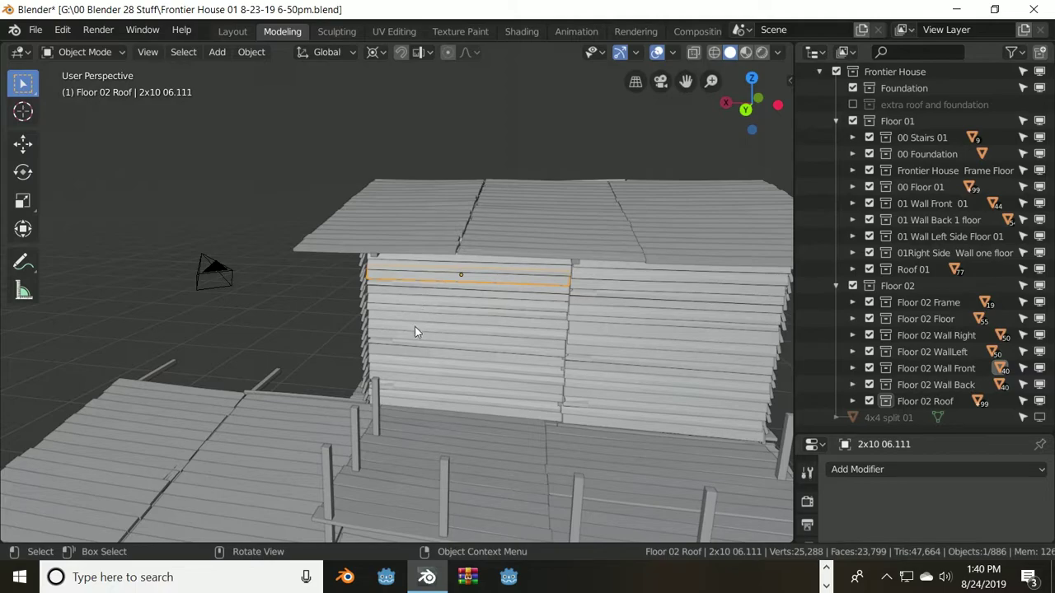
# Step: Select roof planks one by one, including 2x10 02.392, 02.400, 02.356 and 02.375
pyautogui.click(492, 216)
pyautogui.click(696, 213)
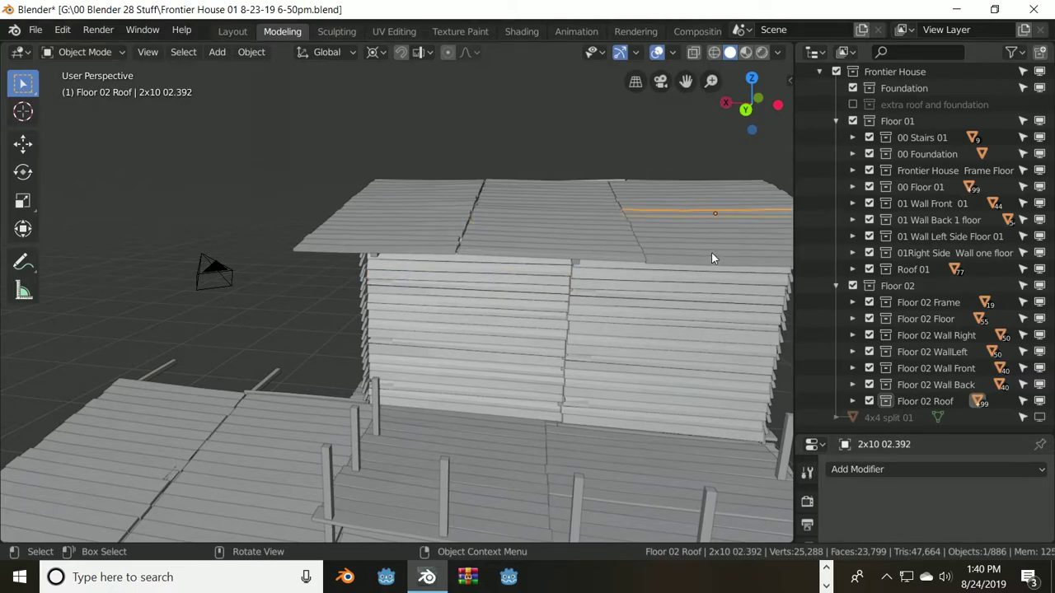
pyautogui.click(680, 247)
pyautogui.click(380, 233)
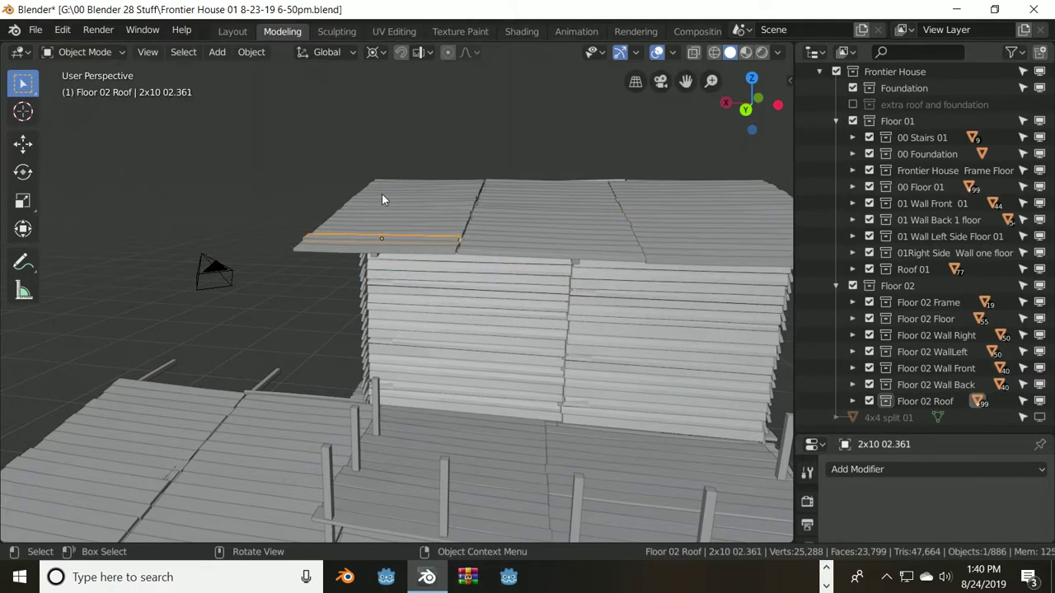
pyautogui.click(382, 194)
pyautogui.click(389, 215)
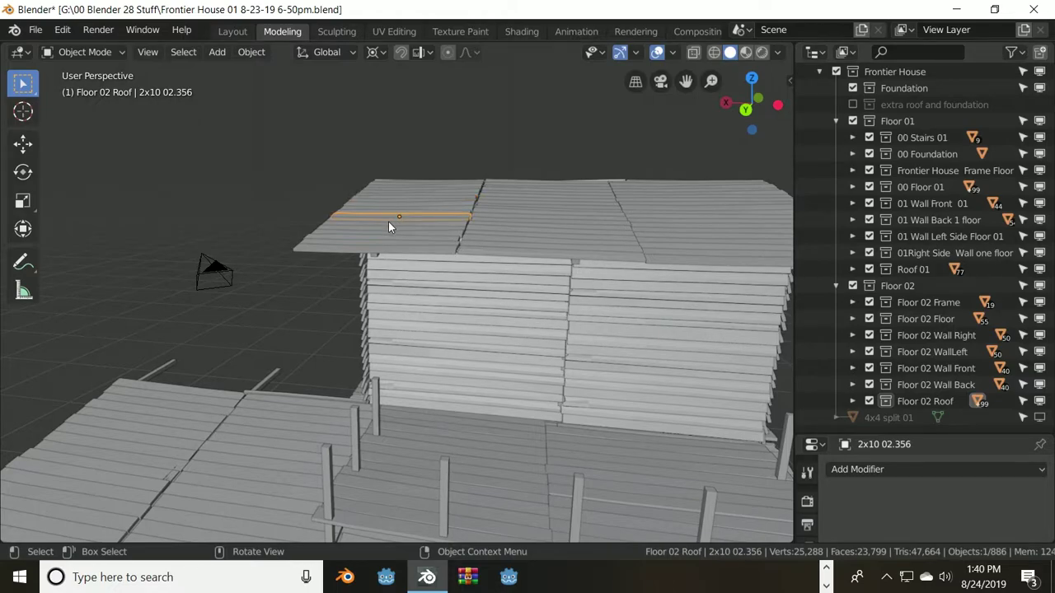
pyautogui.click(521, 202)
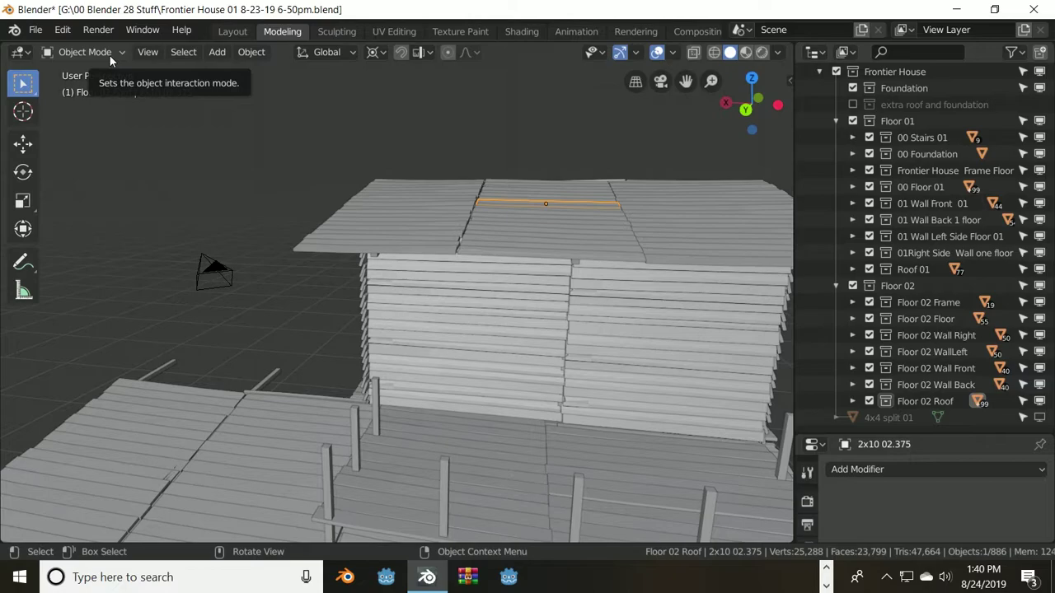
# Step: Select a few more wall and roof boards, ending with only wall plank 2x10 04.156
pyautogui.click(418, 290)
pyautogui.click(429, 239)
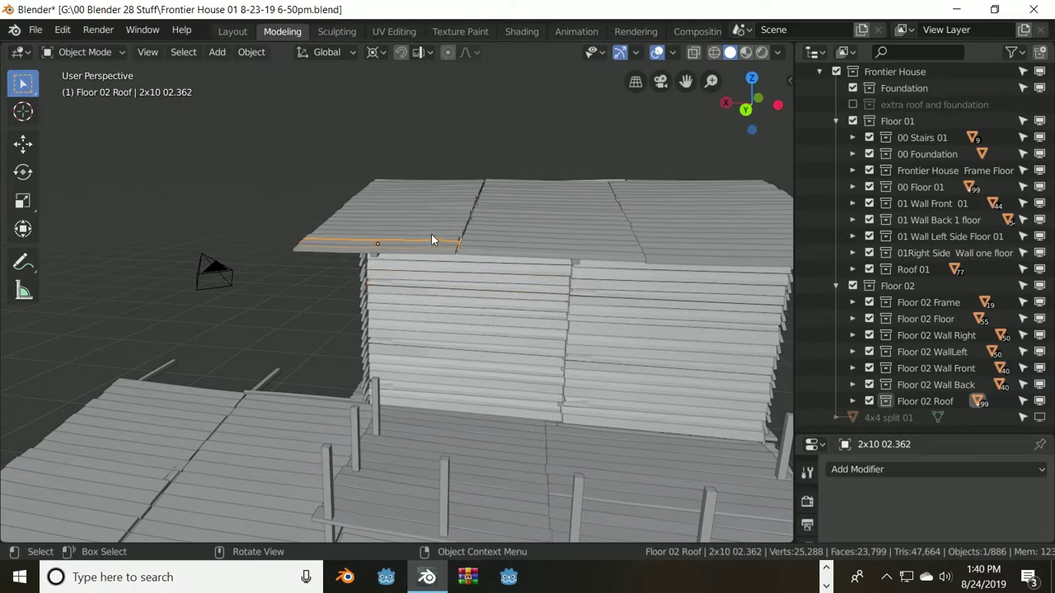
pyautogui.click(504, 231)
pyautogui.click(507, 282)
pyautogui.click(416, 353)
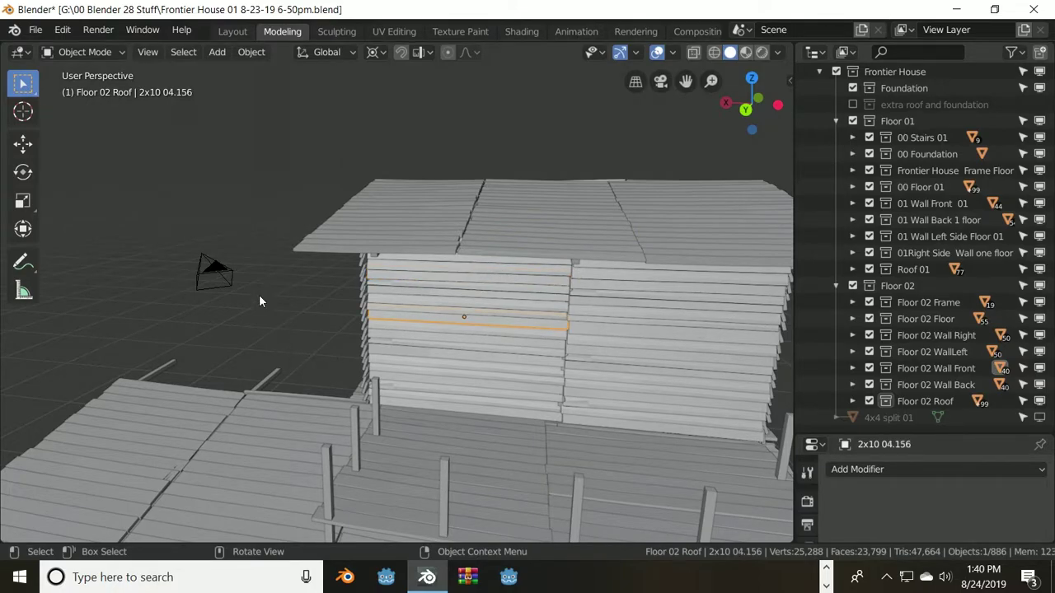
pyautogui.moveTo(260, 299); pyautogui.dragTo(203, 324, button='middle')
# Step: Zoom in and use C circle select to paint down about ten stacked upper wall planks
pyautogui.scroll(5, 521, 359)
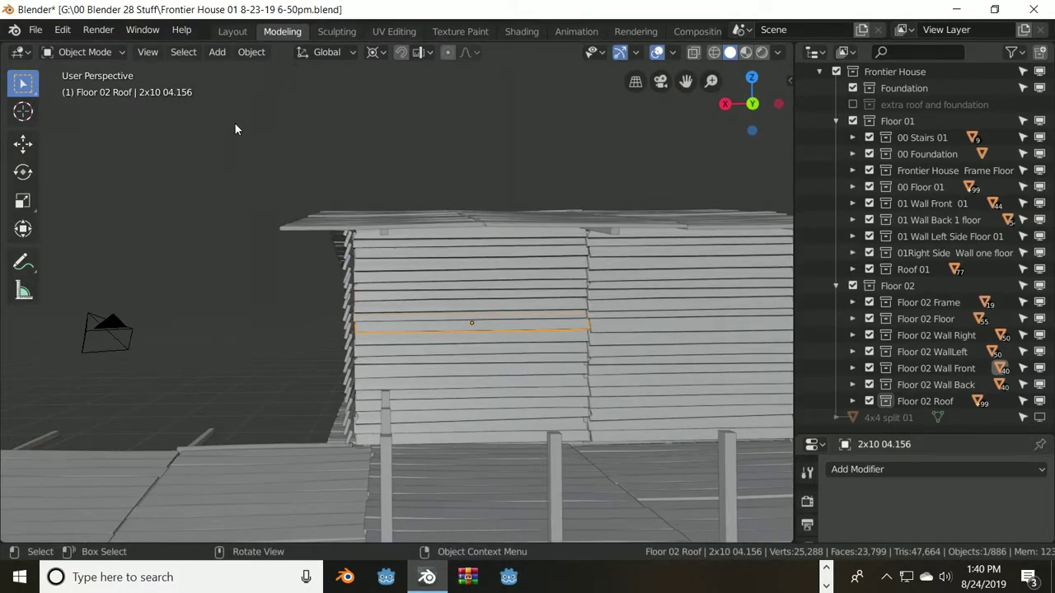
pyautogui.press('c')
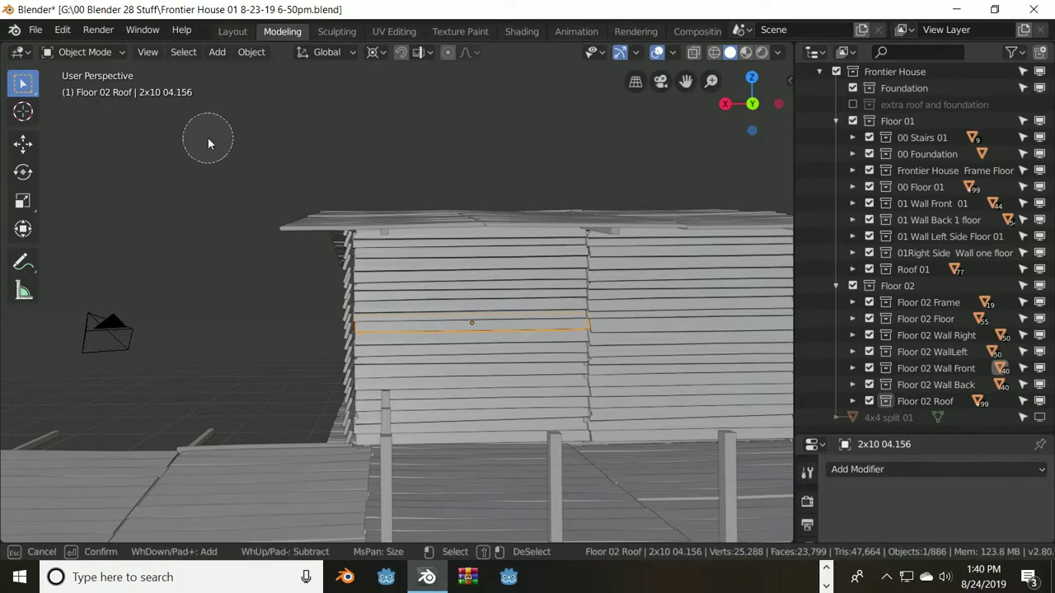
pyautogui.moveTo(455, 271)
pyautogui.mouseDown()
pyautogui.moveTo(464, 264)
pyautogui.moveTo(456, 301)
pyautogui.moveTo(478, 325)
pyautogui.moveTo(459, 356)
pyautogui.moveTo(407, 353)
pyautogui.mouseUp()
pyautogui.press('Escape')
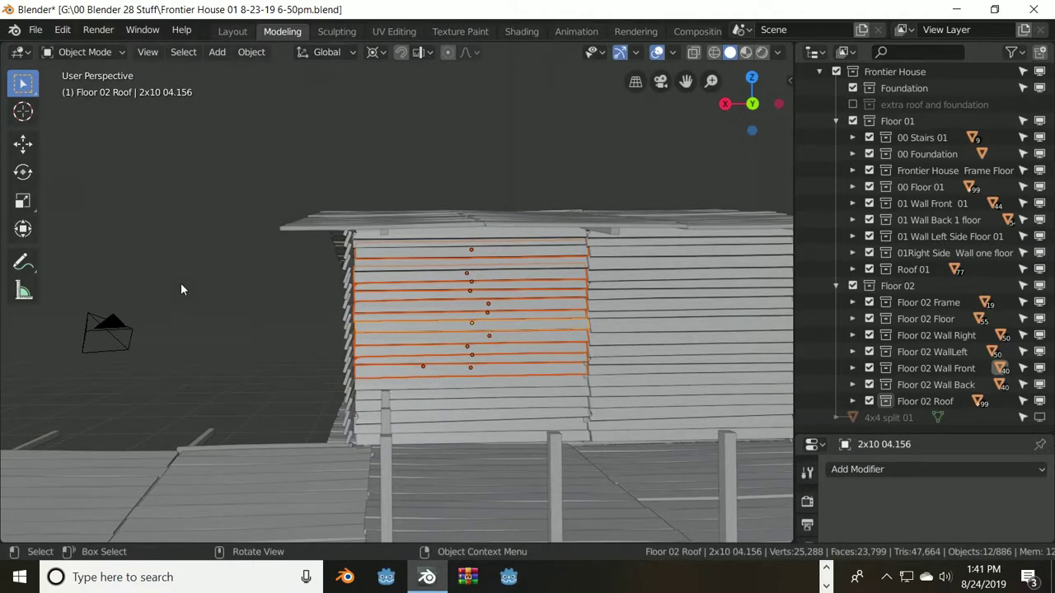
pyautogui.moveTo(181, 283); pyautogui.dragTo(328, 317, button='middle')
# Step: Use circle select from two orbited viewpoints to reach planks hidden behind the walls
pyautogui.press('c')
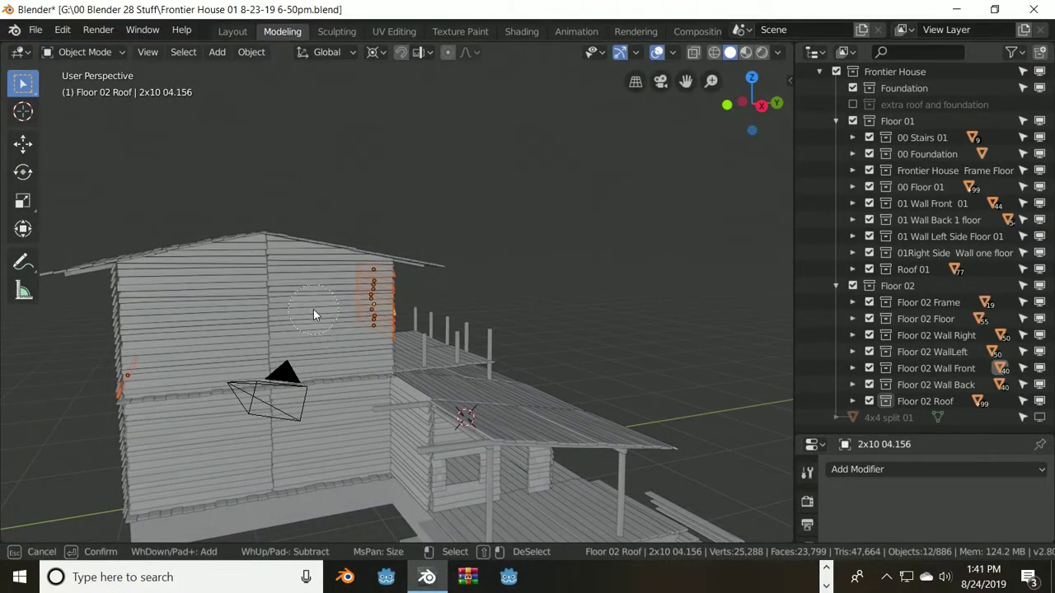
pyautogui.press('Escape')
pyautogui.moveTo(569, 285)
pyautogui.mouseDown(button='middle')
pyautogui.moveTo(374, 301)
pyautogui.moveTo(254, 276)
pyautogui.moveTo(340, 293)
pyautogui.moveTo(669, 289)
pyautogui.moveTo(784, 274)
pyautogui.moveTo(4, 272)
pyautogui.moveTo(783, 277)
pyautogui.moveTo(622, 294)
pyautogui.moveTo(349, 288)
pyautogui.moveTo(283, 297)
pyautogui.moveTo(453, 345)
pyautogui.moveTo(409, 345)
pyautogui.mouseUp(button='middle')
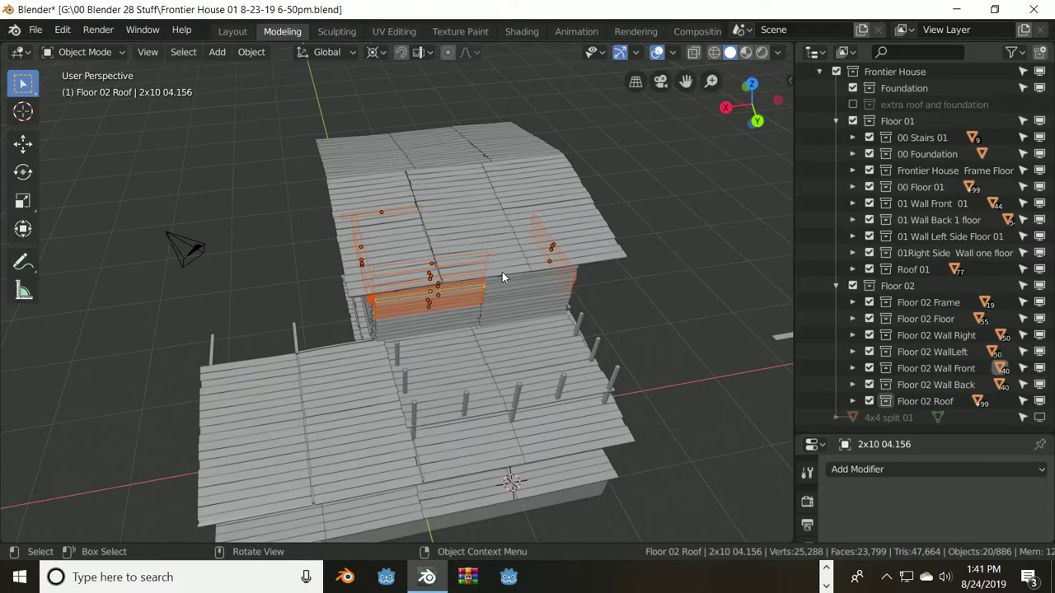
pyautogui.press('c')
pyautogui.press('Escape')
pyautogui.moveTo(713, 248); pyautogui.dragTo(594, 306, button='middle')
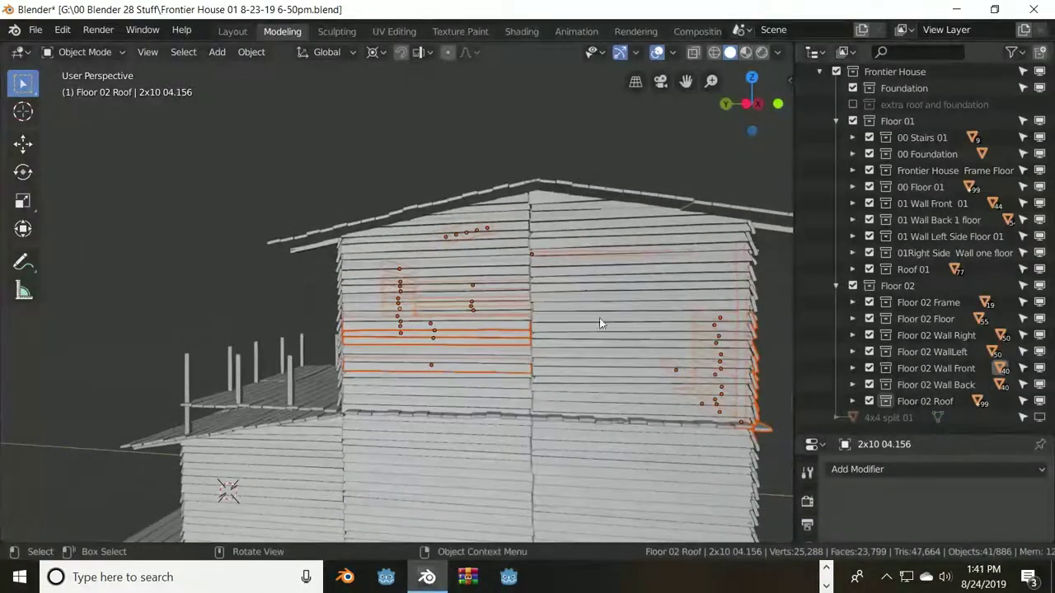
# Step: Circle-deselect boards on the right and left walls and roof, leaving eleven wall planks selected
pyautogui.press('c')
pyautogui.moveTo(740, 339)
pyautogui.mouseDown(button='middle')
pyautogui.moveTo(719, 404)
pyautogui.moveTo(729, 428)
pyautogui.moveTo(754, 437)
pyautogui.moveTo(645, 359)
pyautogui.moveTo(587, 363)
pyautogui.mouseUp(button='middle')
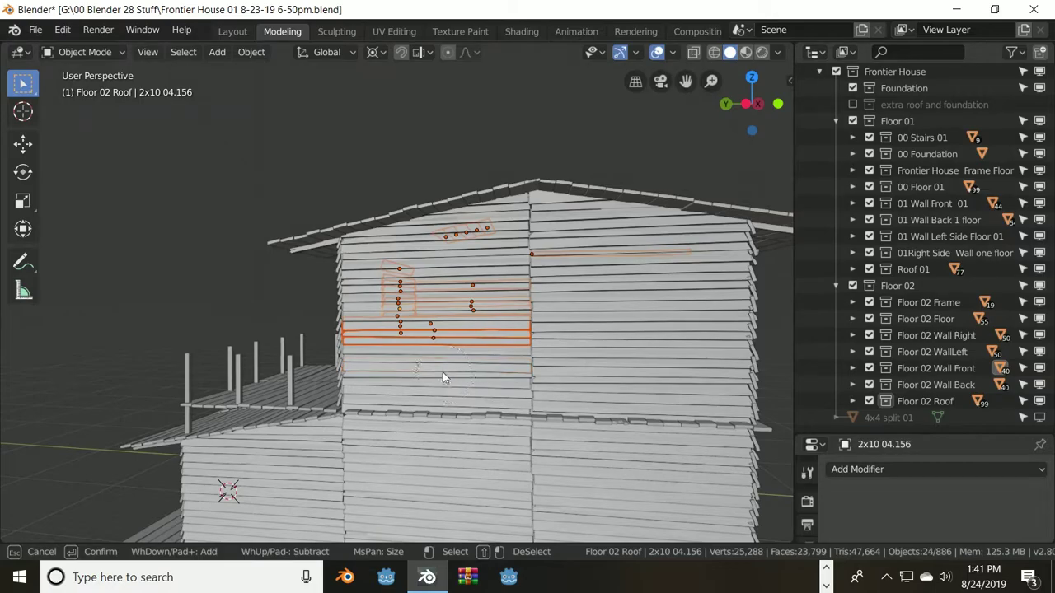
pyautogui.moveTo(443, 371)
pyautogui.mouseDown(button='middle')
pyautogui.moveTo(432, 347)
pyautogui.moveTo(468, 319)
pyautogui.moveTo(457, 226)
pyautogui.moveTo(604, 273)
pyautogui.mouseUp(button='middle')
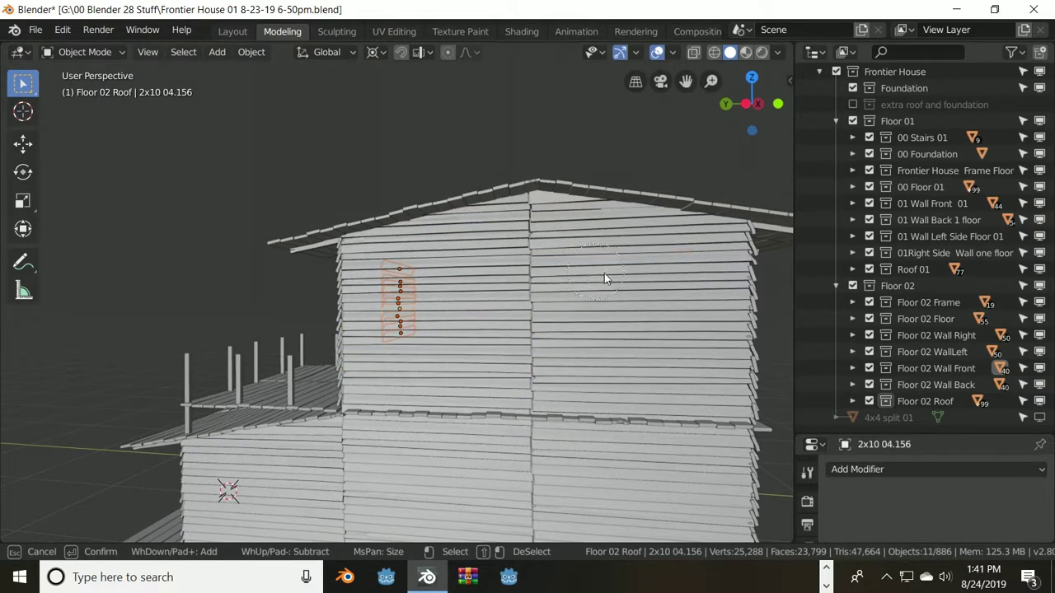
pyautogui.press('Escape')
pyautogui.moveTo(461, 425); pyautogui.dragTo(626, 371, button='middle')
pyautogui.scroll(4, 574, 359)
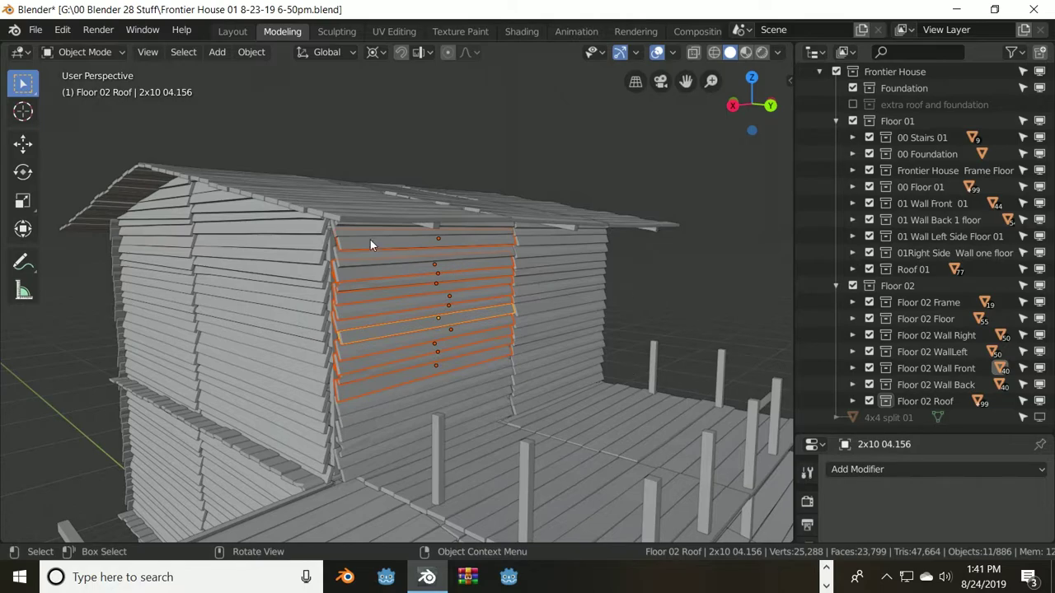
# Step: Select only wall plank 2x10 03.197, then orbit and zoom around the house
pyautogui.click(356, 262)
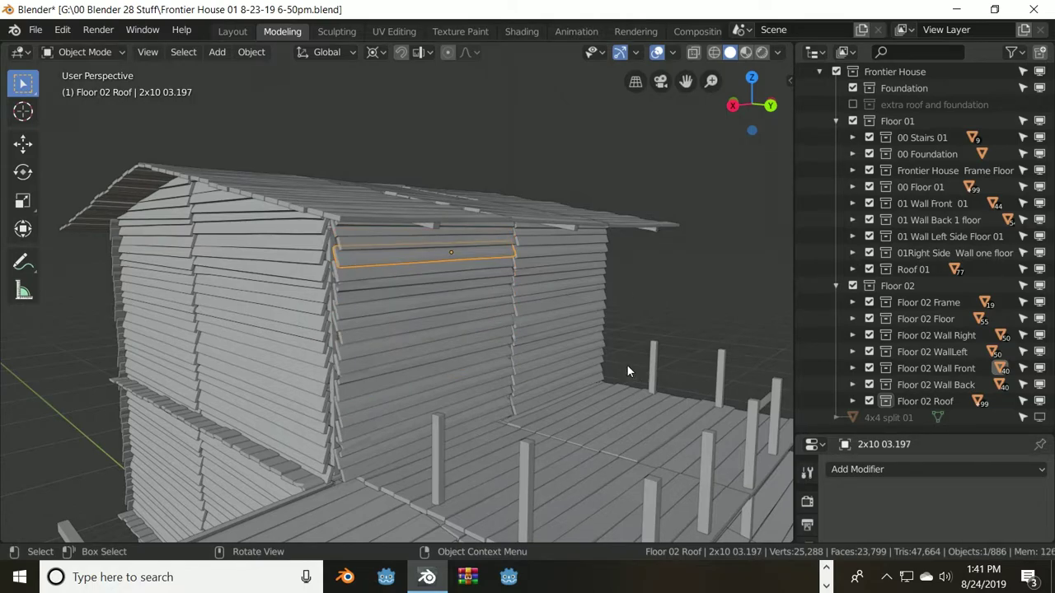
pyautogui.moveTo(626, 371); pyautogui.dragTo(544, 352, button='middle')
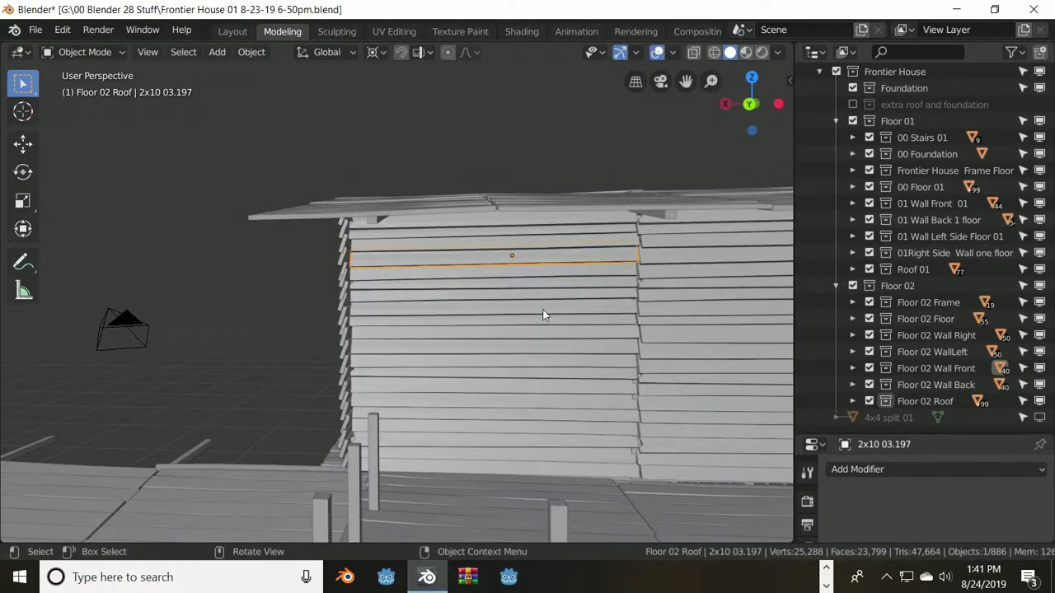
pyautogui.moveTo(543, 314); pyautogui.dragTo(363, 350, button='middle')
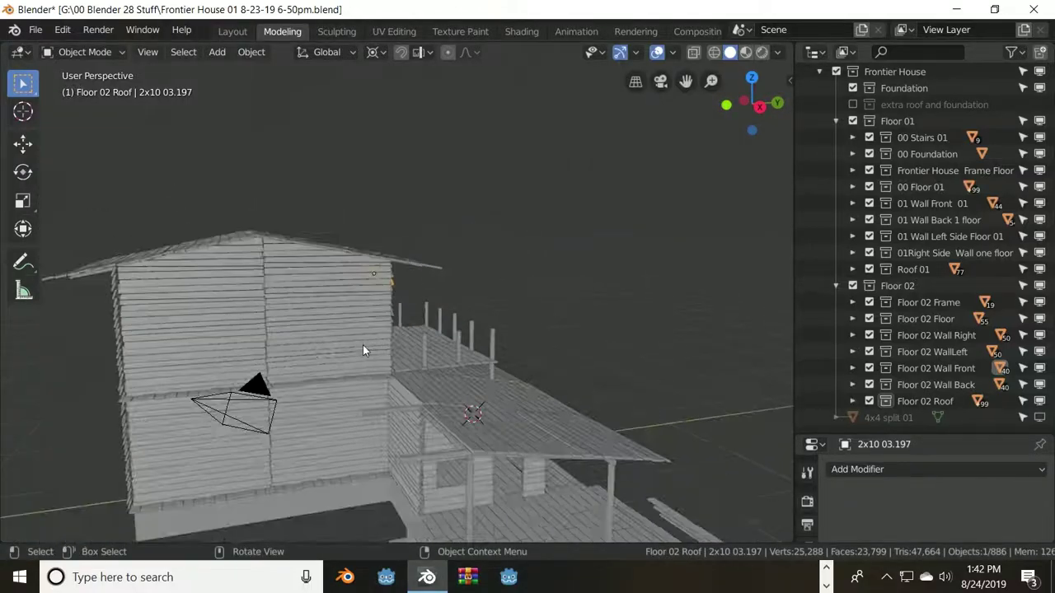
pyautogui.moveTo(173, 352); pyautogui.dragTo(540, 378, button='middle')
pyautogui.scroll(4, 519, 352)
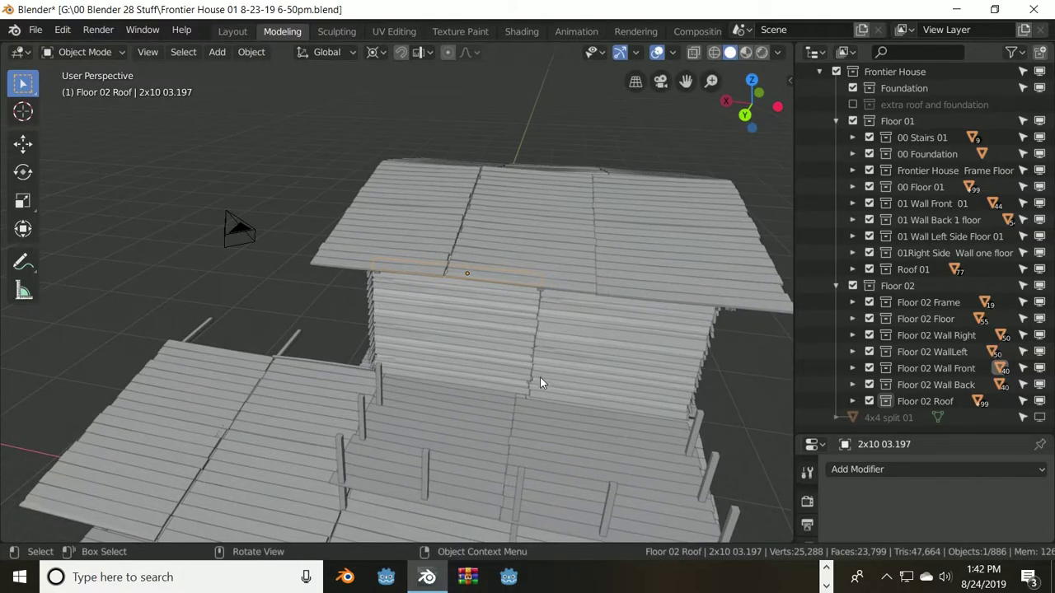
# Step: Circle-select across the middle and left roof, catching about 126 planks including hidden ones
pyautogui.press('c')
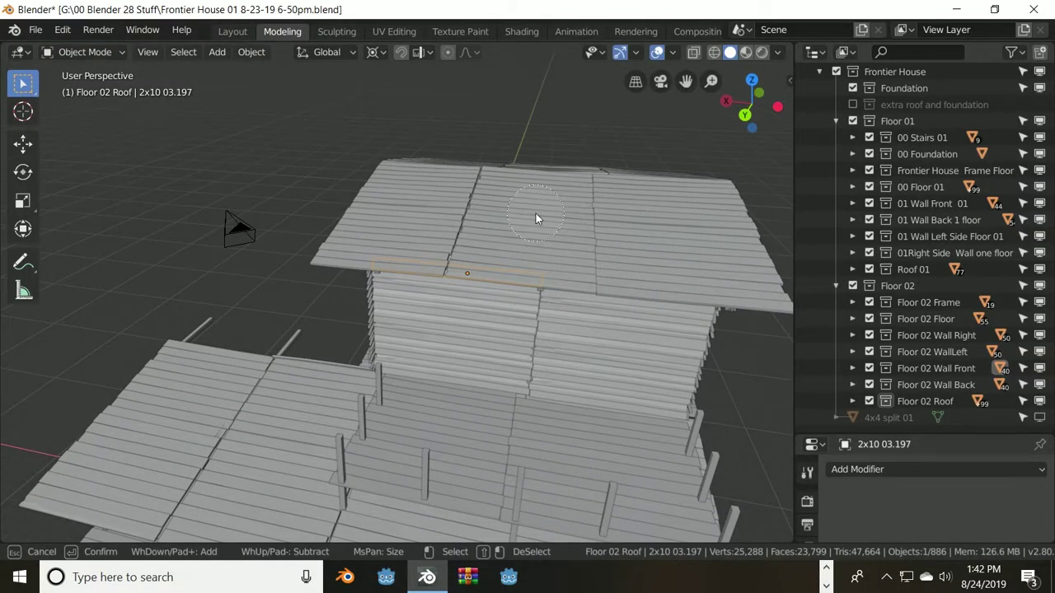
pyautogui.moveTo(536, 216)
pyautogui.mouseDown()
pyautogui.moveTo(523, 267)
pyautogui.moveTo(546, 169)
pyautogui.moveTo(522, 255)
pyautogui.mouseUp()
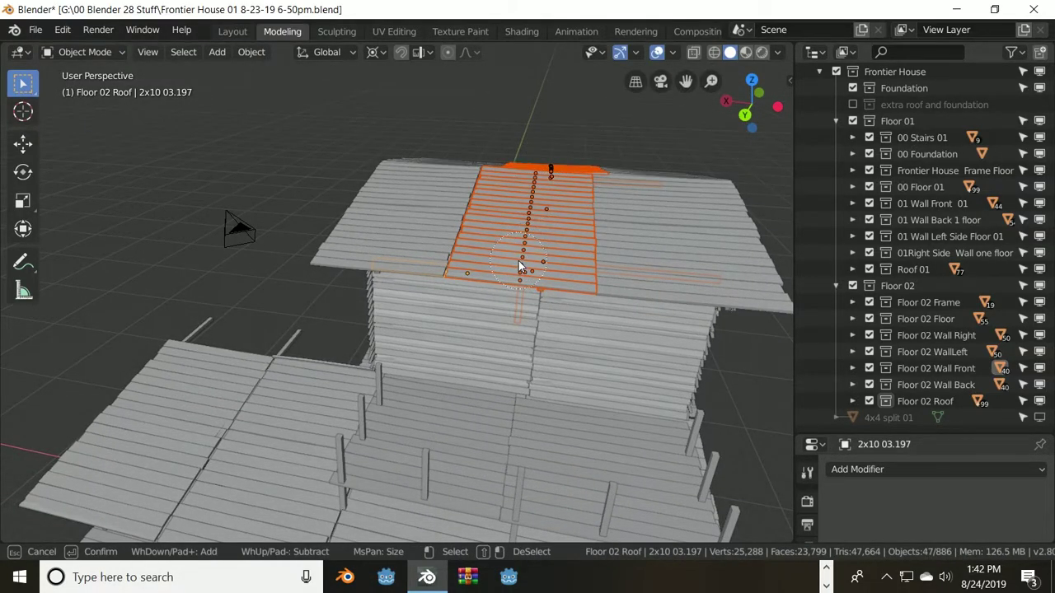
pyautogui.moveTo(389, 254)
pyautogui.mouseDown()
pyautogui.moveTo(426, 177)
pyautogui.moveTo(407, 255)
pyautogui.mouseUp()
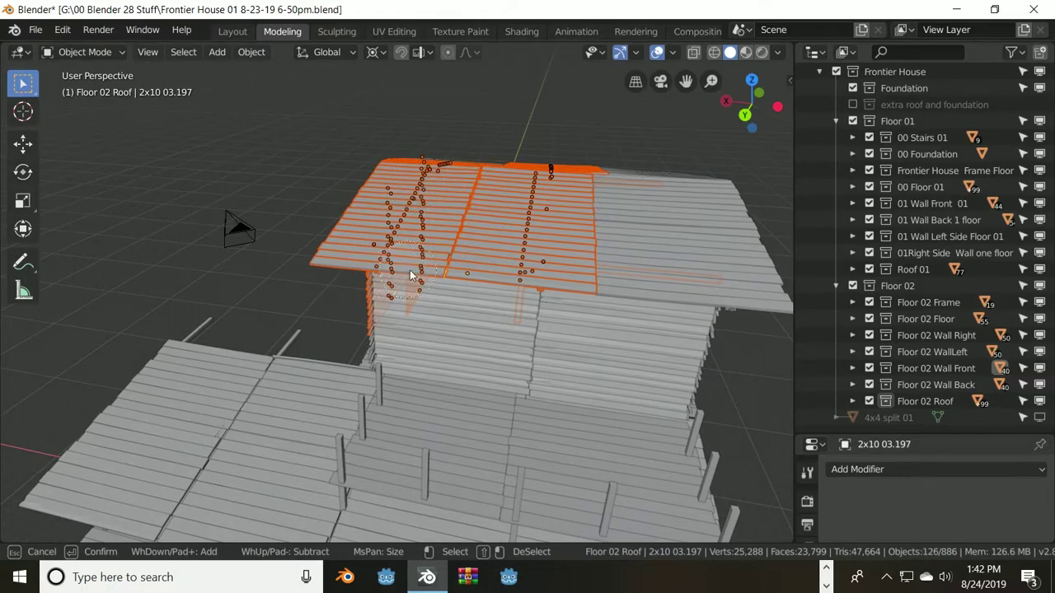
pyautogui.rightClick(184, 227)
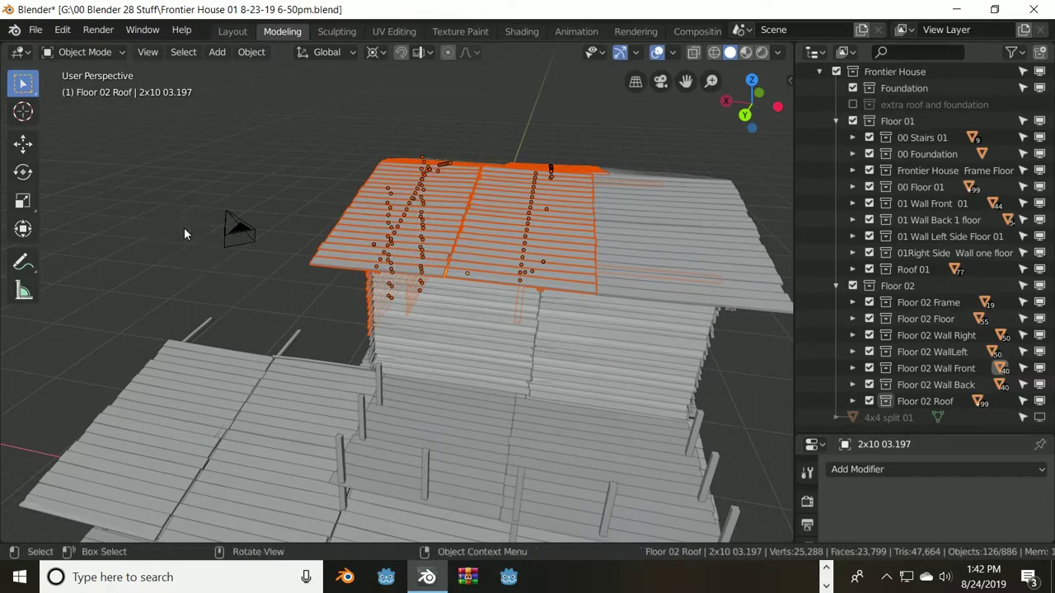
pyautogui.moveTo(184, 227); pyautogui.dragTo(315, 207, button='middle')
pyautogui.moveTo(322, 254); pyautogui.dragTo(127, 327, button='middle')
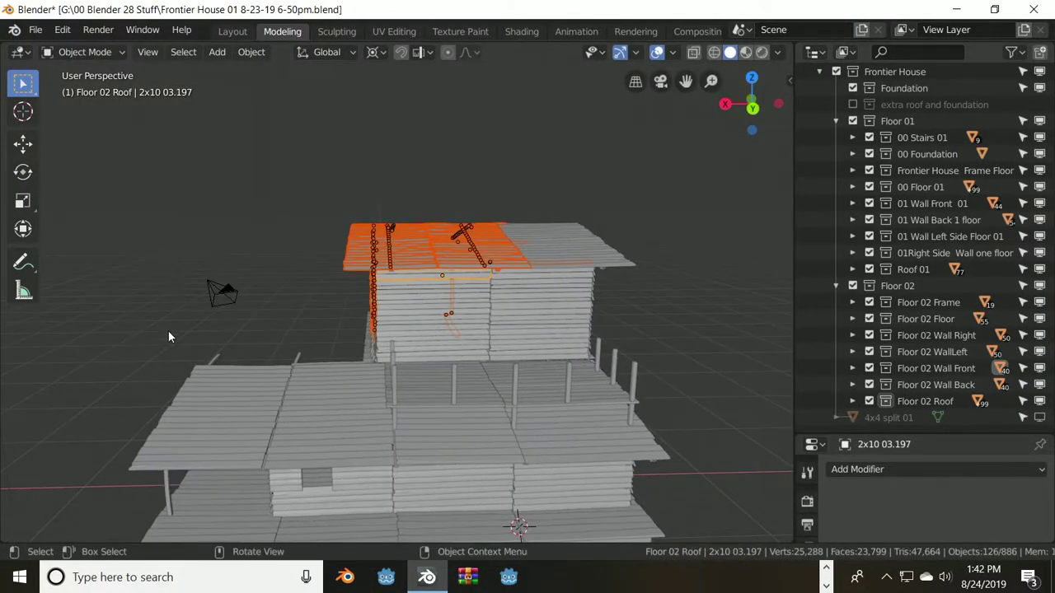